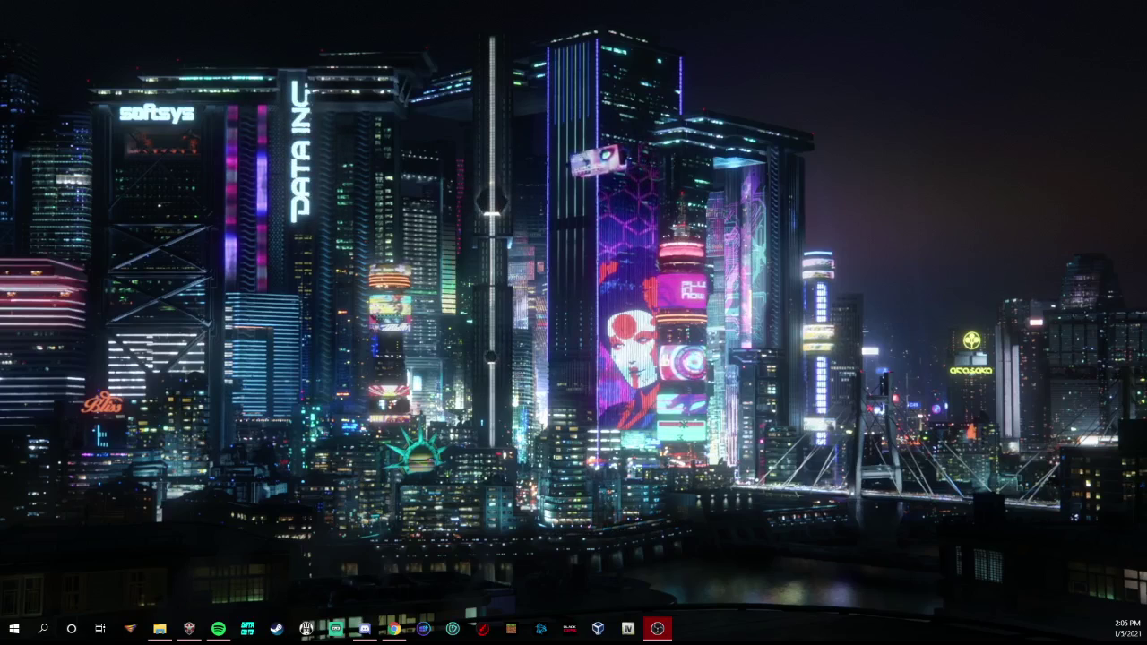
Switch the getpaint.net page to a dark theme, then close the browser.
click(394, 628)
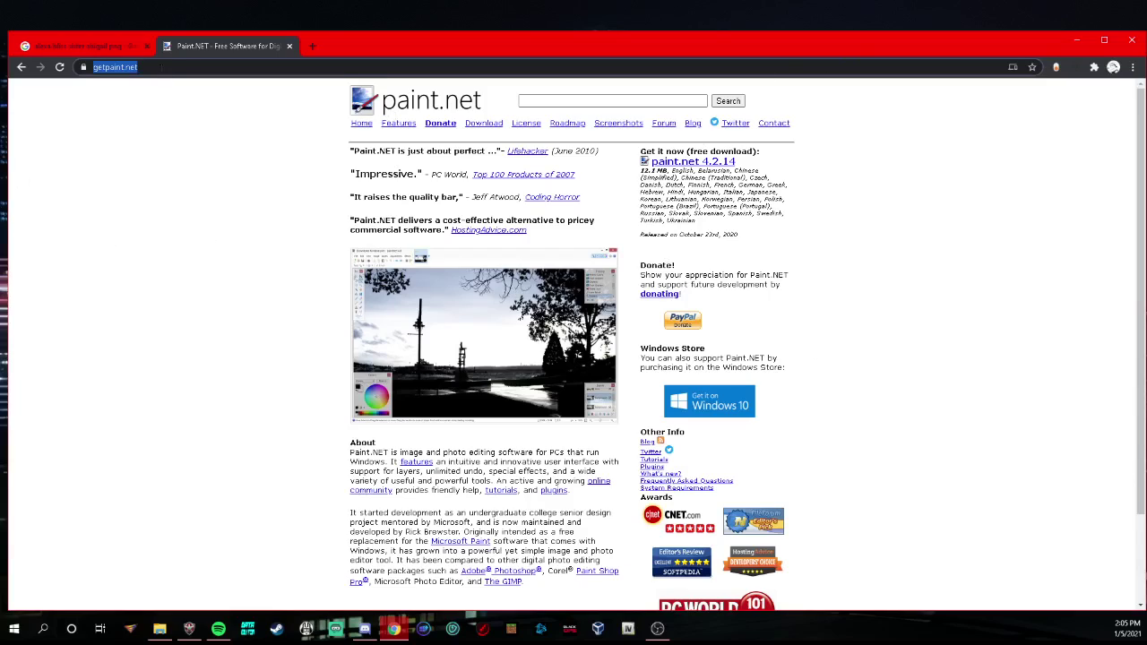
click(161, 67)
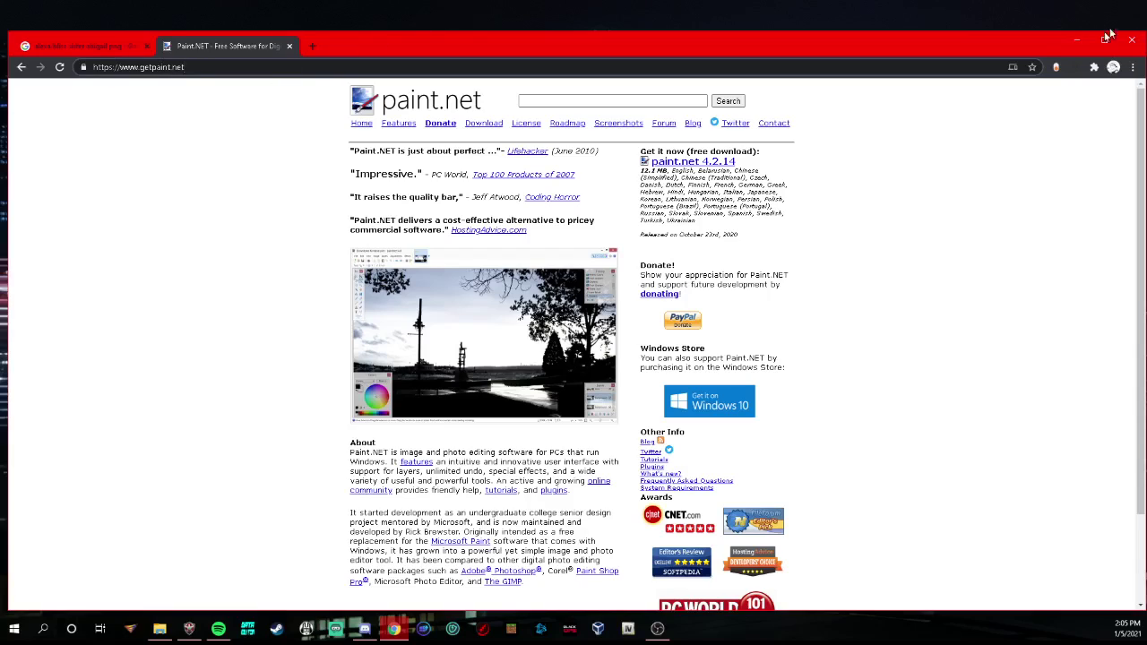
click(1056, 67)
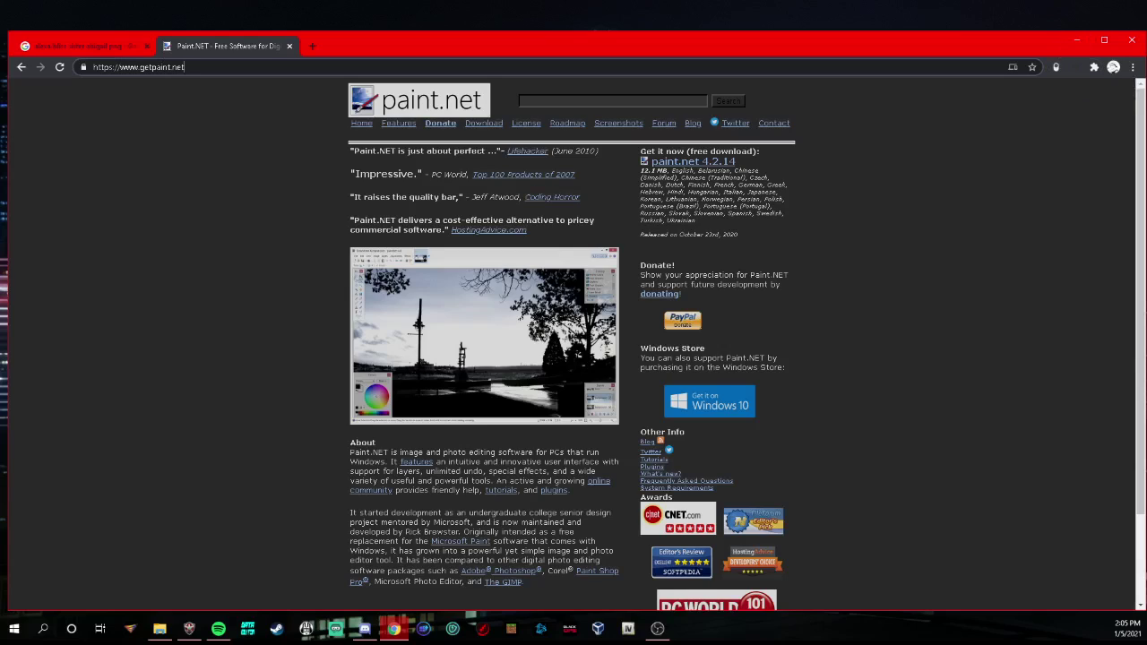
click(1132, 47)
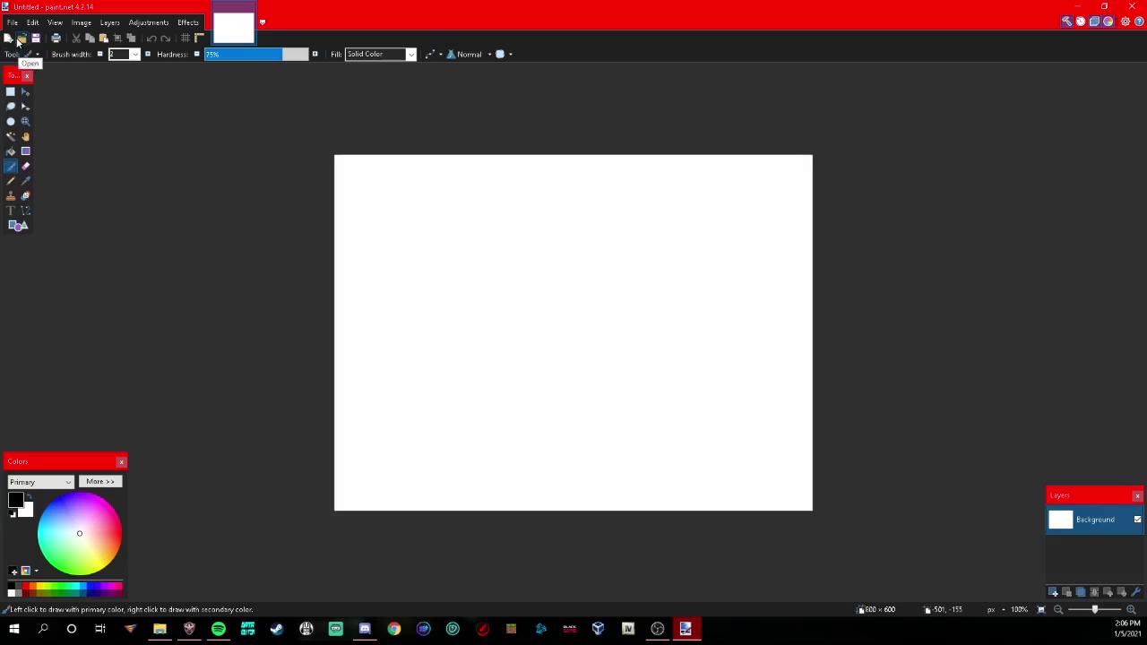
Create a new blank image with width and height of 1024 pixels.
click(7, 38)
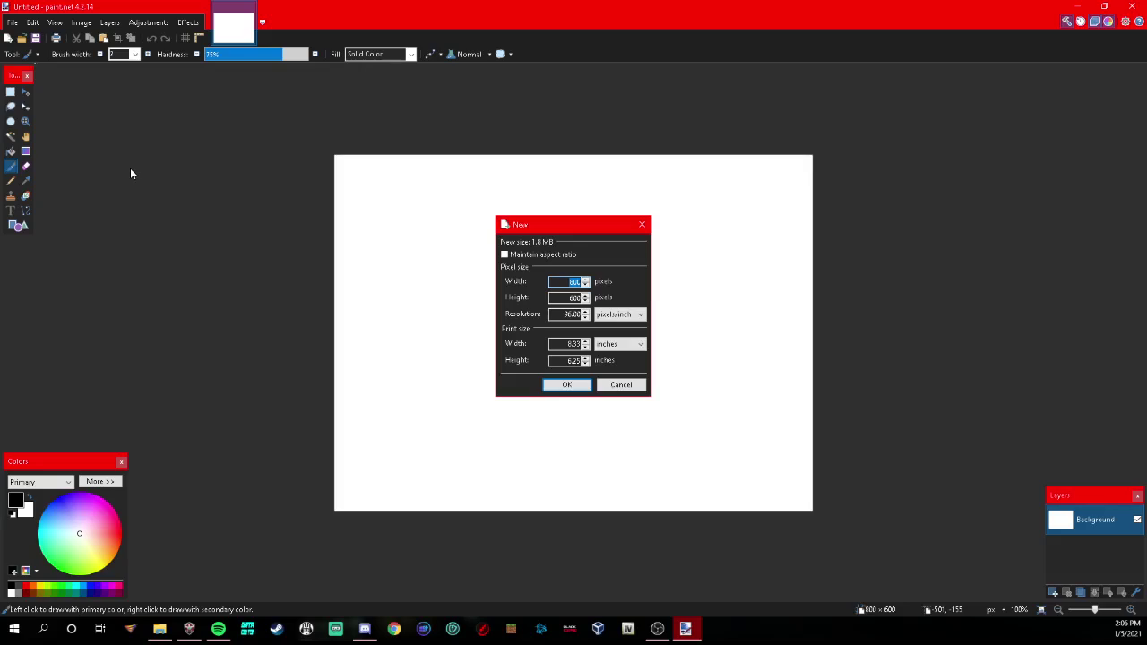
text(1024)
key(Return)
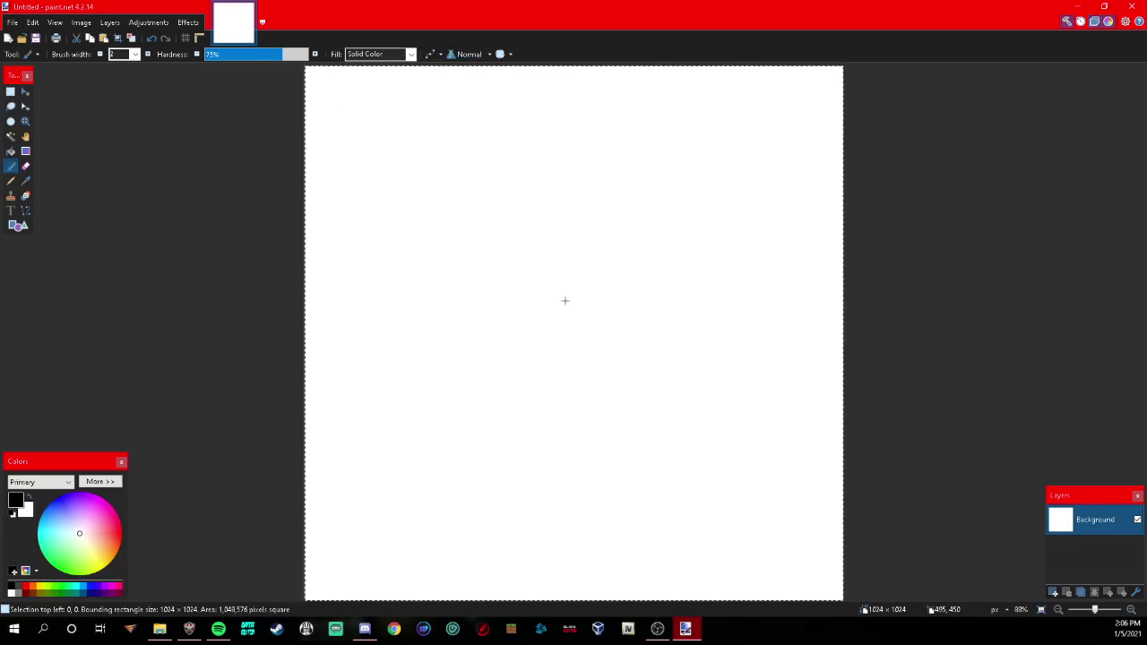
Clear the canvas to transparent and add the silhouette template as a layer below Background.
key(Delete)
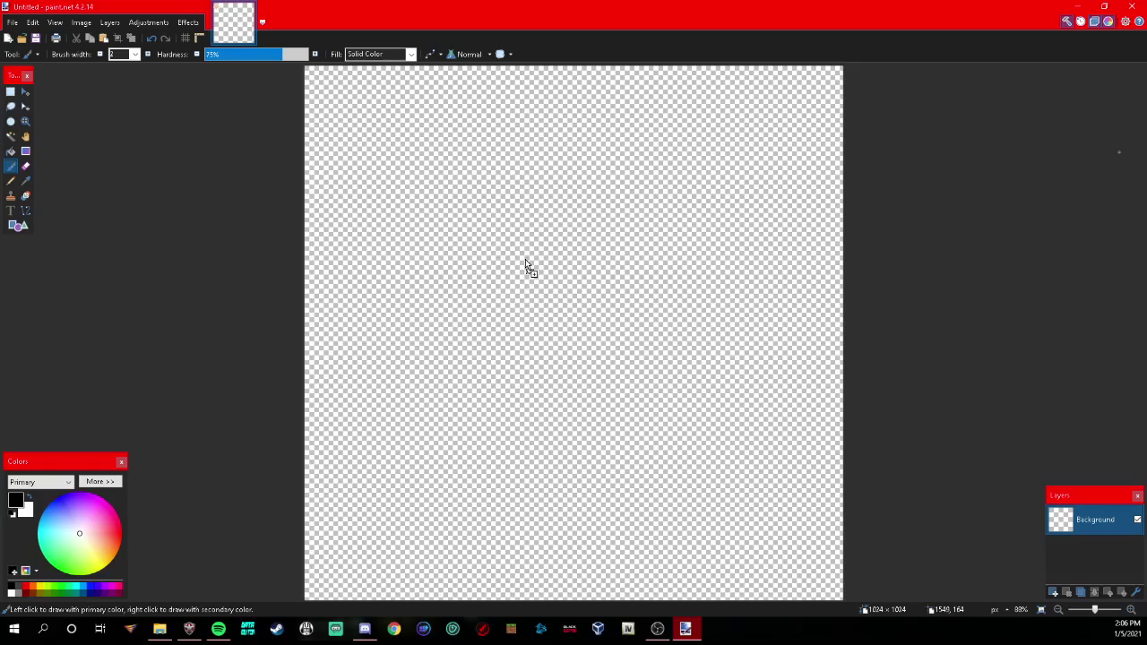
drag(525, 261, 517, 263)
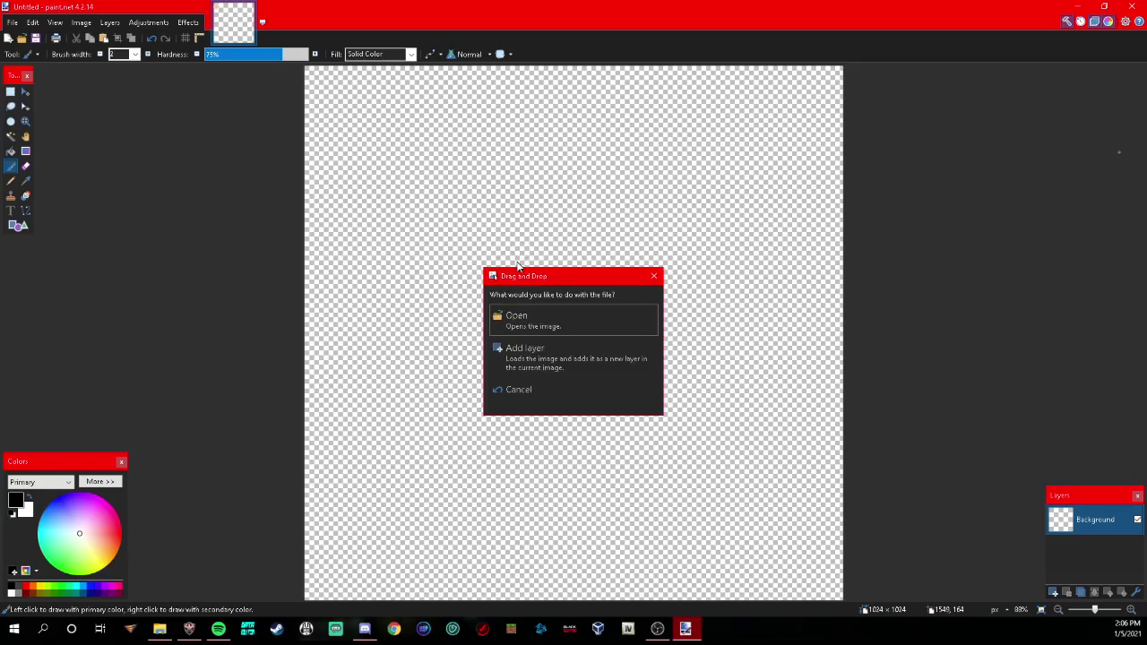
click(582, 358)
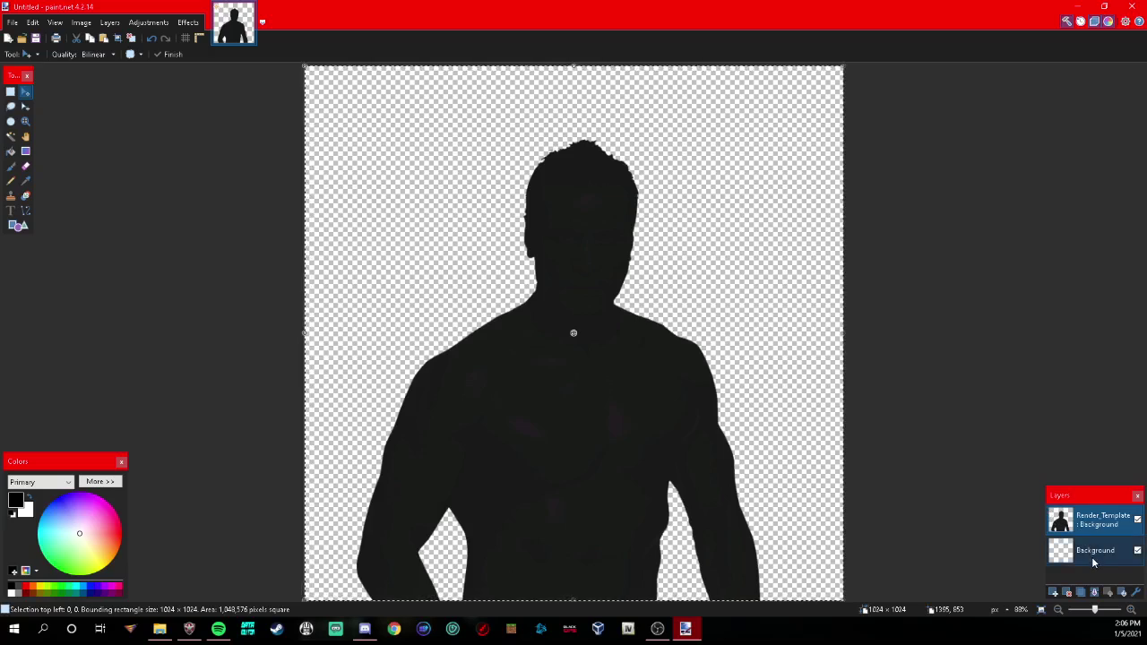
drag(1091, 557, 1096, 520)
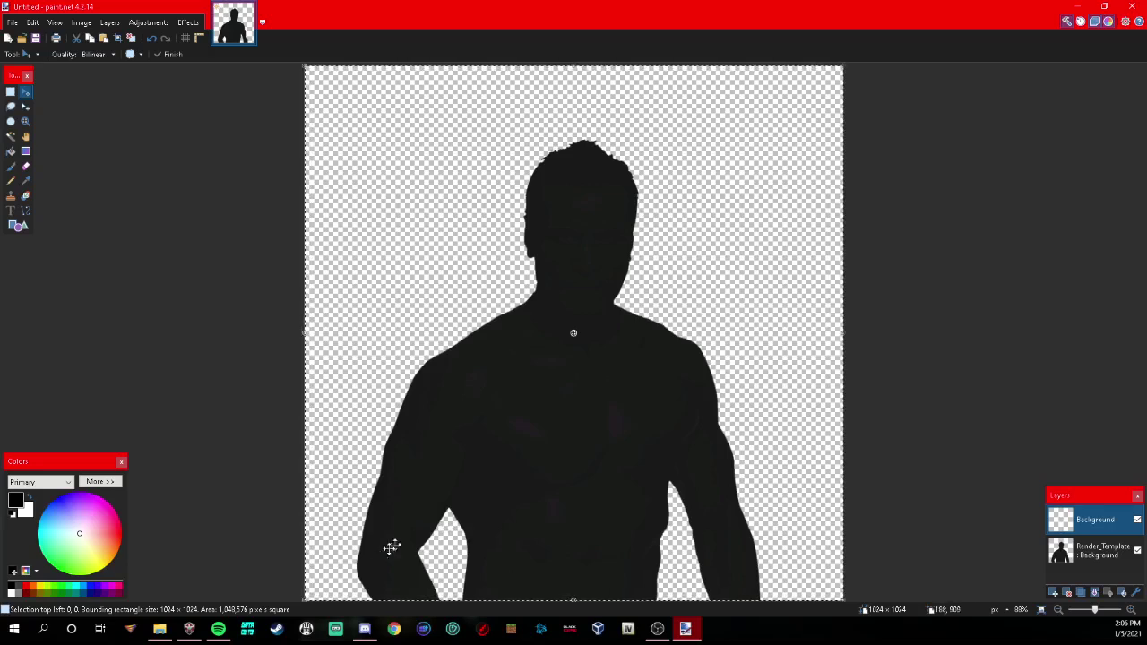
click(413, 630)
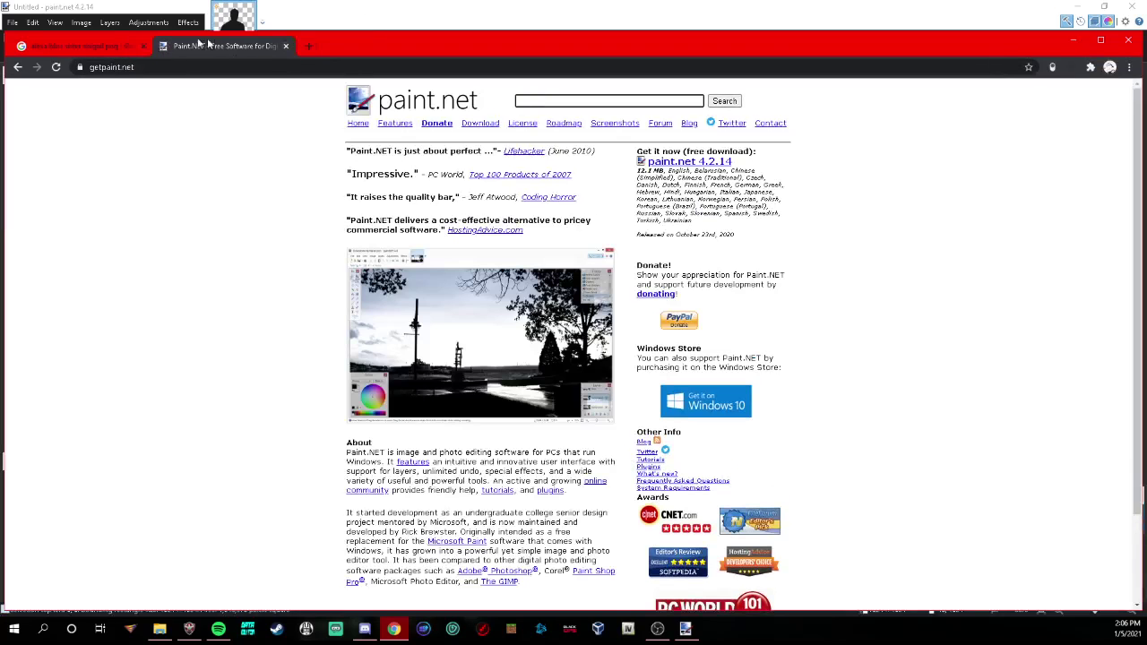
Search Google for 'braun strowman png' in a new tab.
click(305, 46)
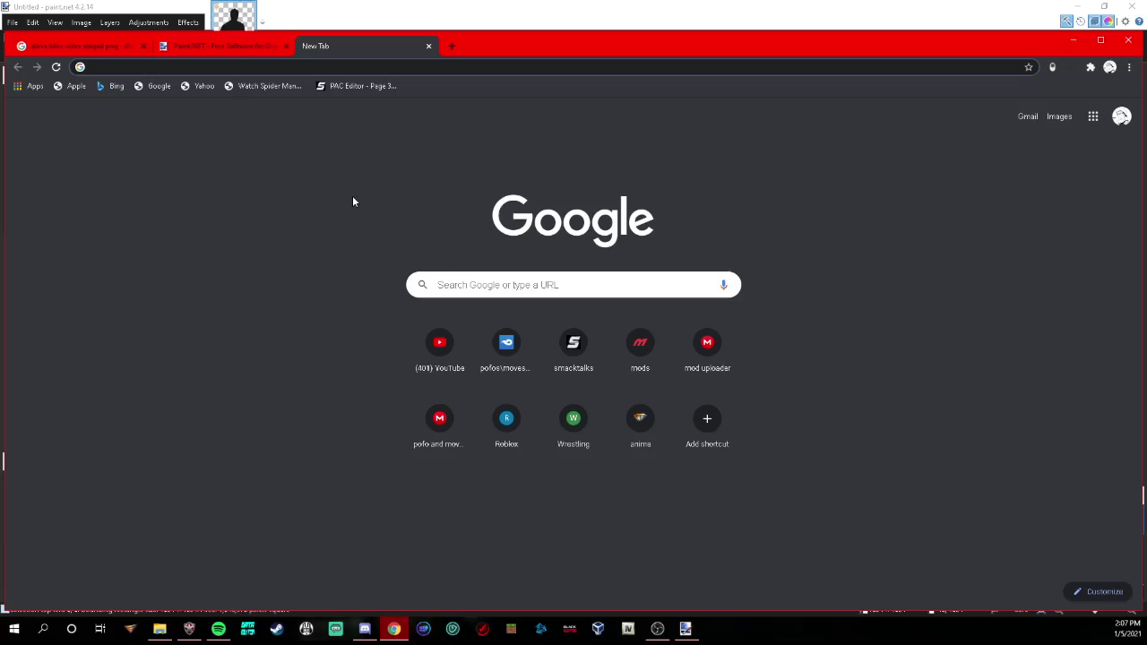
text(braun)
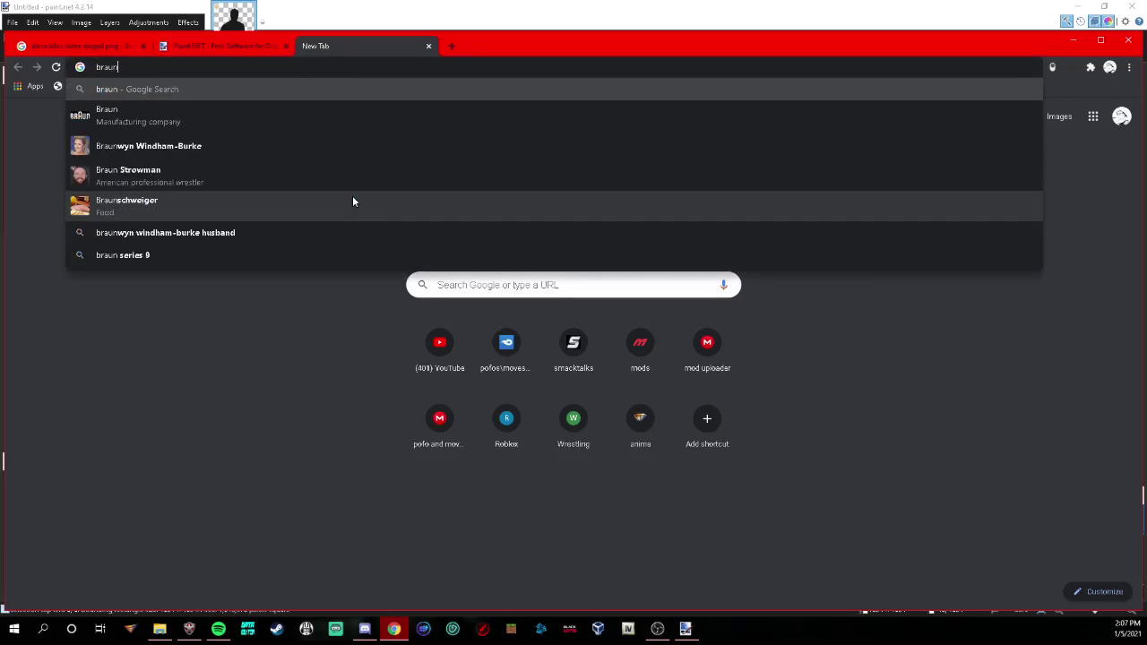
text( strowman )
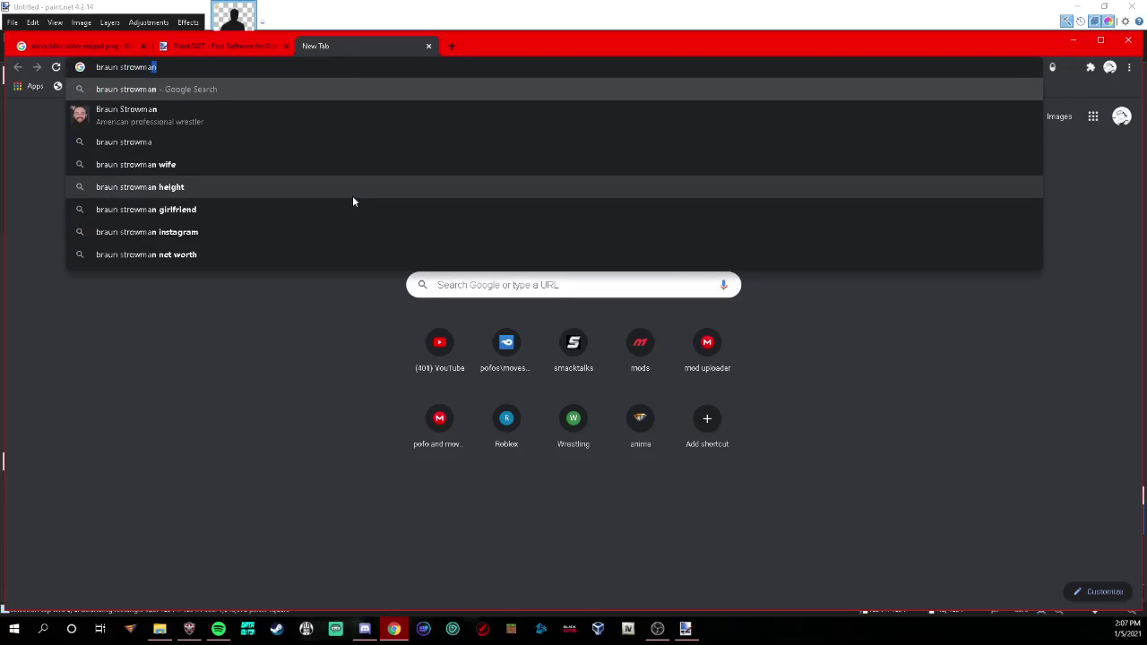
text(png)
key(Return)
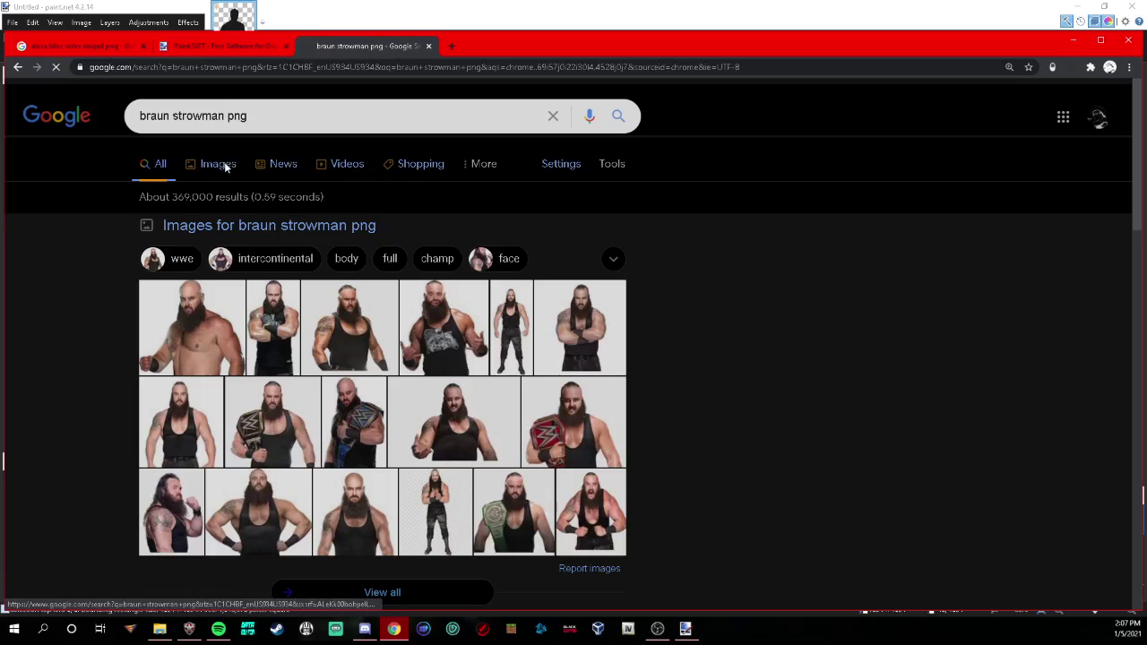
Copy the shirtless Braun Strowman render from Image results and minimize Chrome.
click(224, 167)
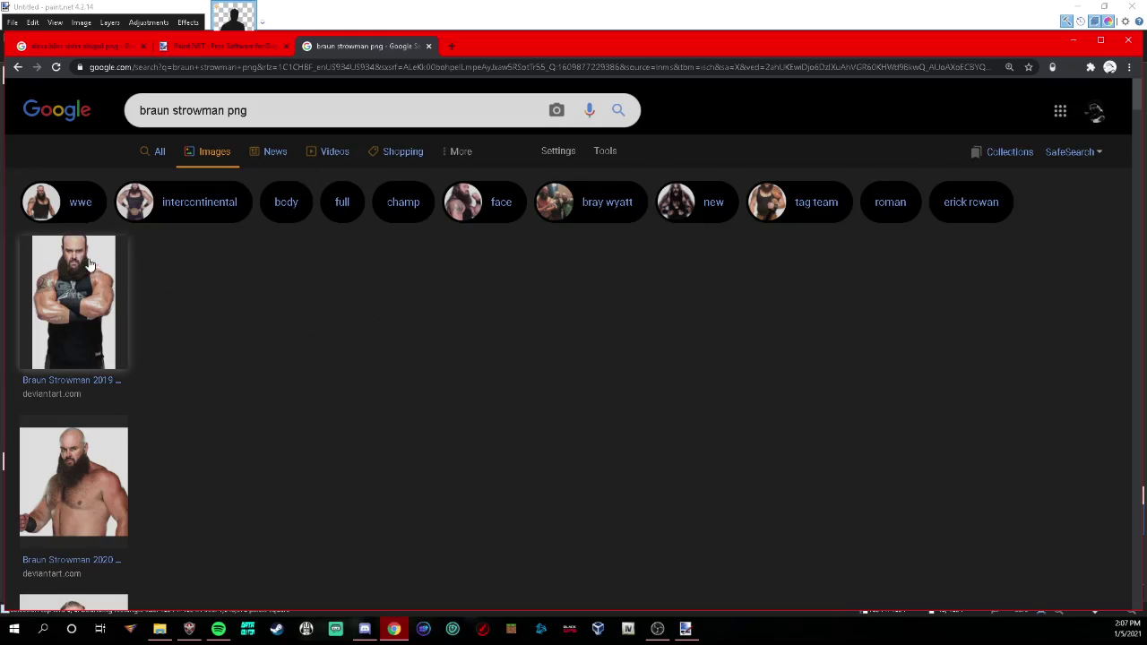
scroll(83, 278, down, 2)
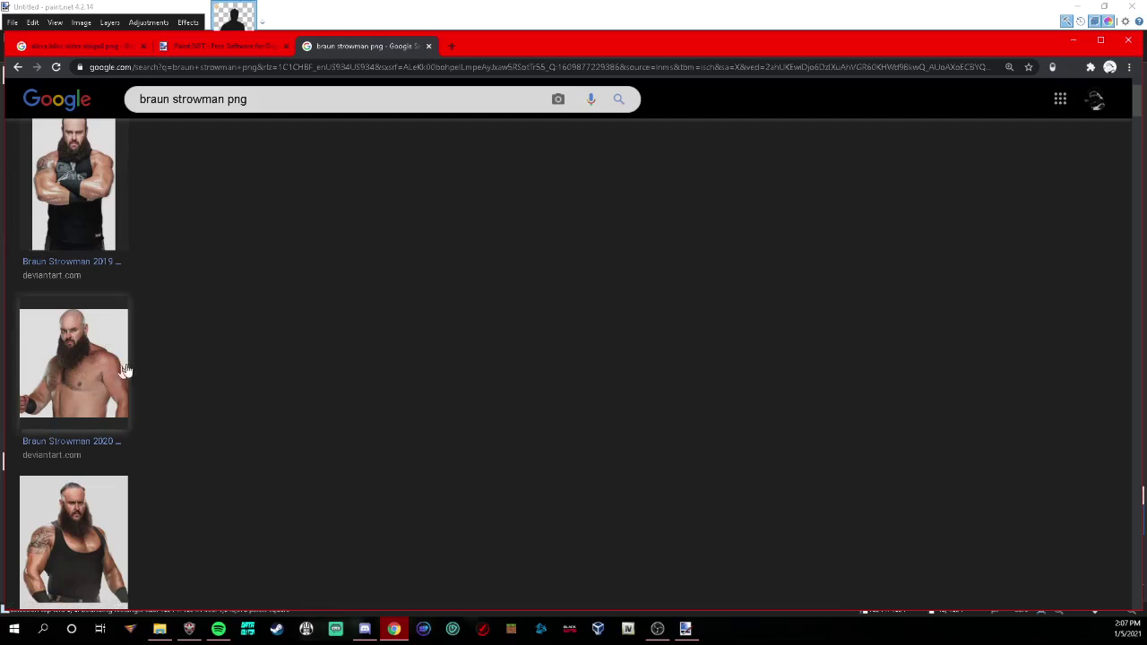
click(76, 384)
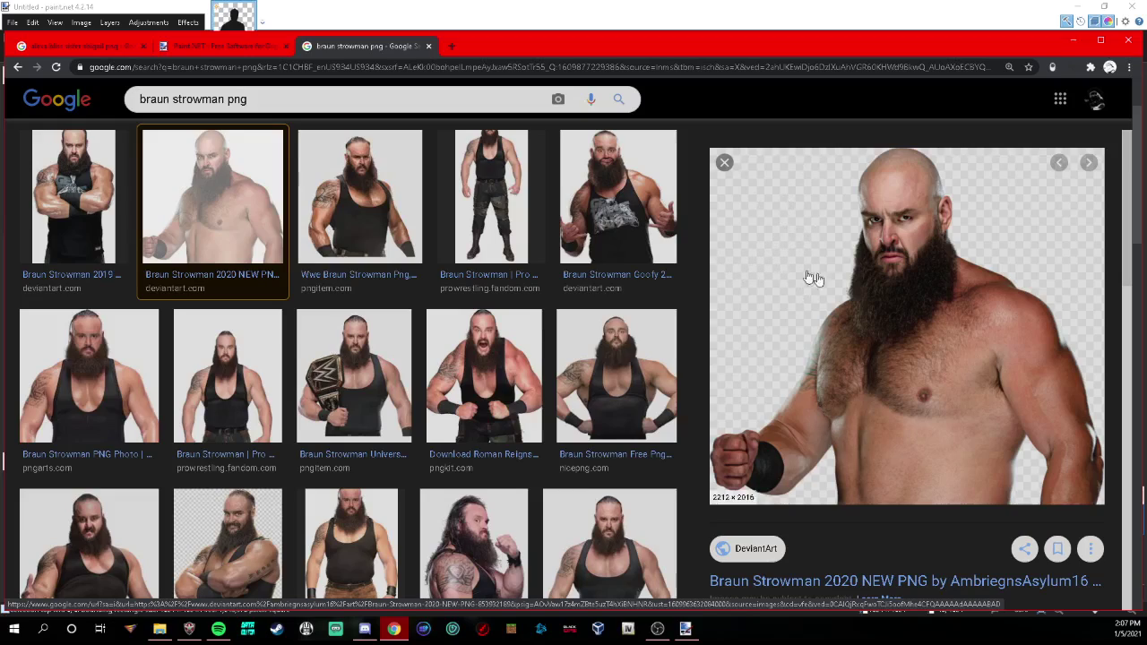
right_click(982, 328)
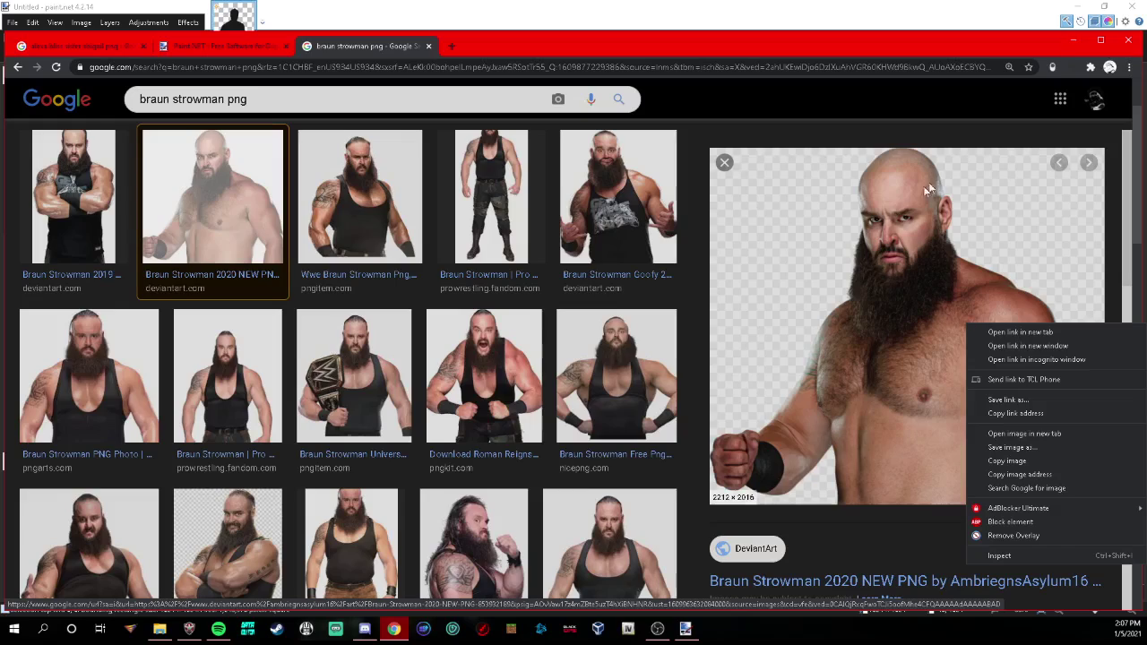
click(1030, 462)
click(1073, 41)
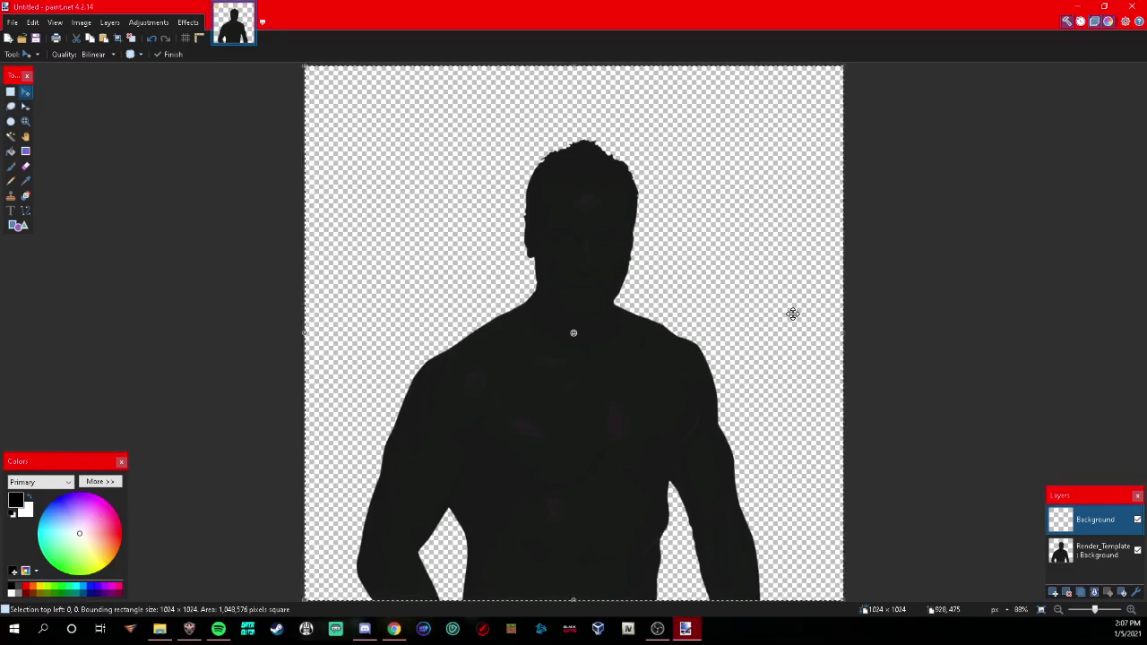
Paste the wrestler image, keeping the canvas at 1024 × 1024, and move it onto the canvas.
key(ctrl+v)
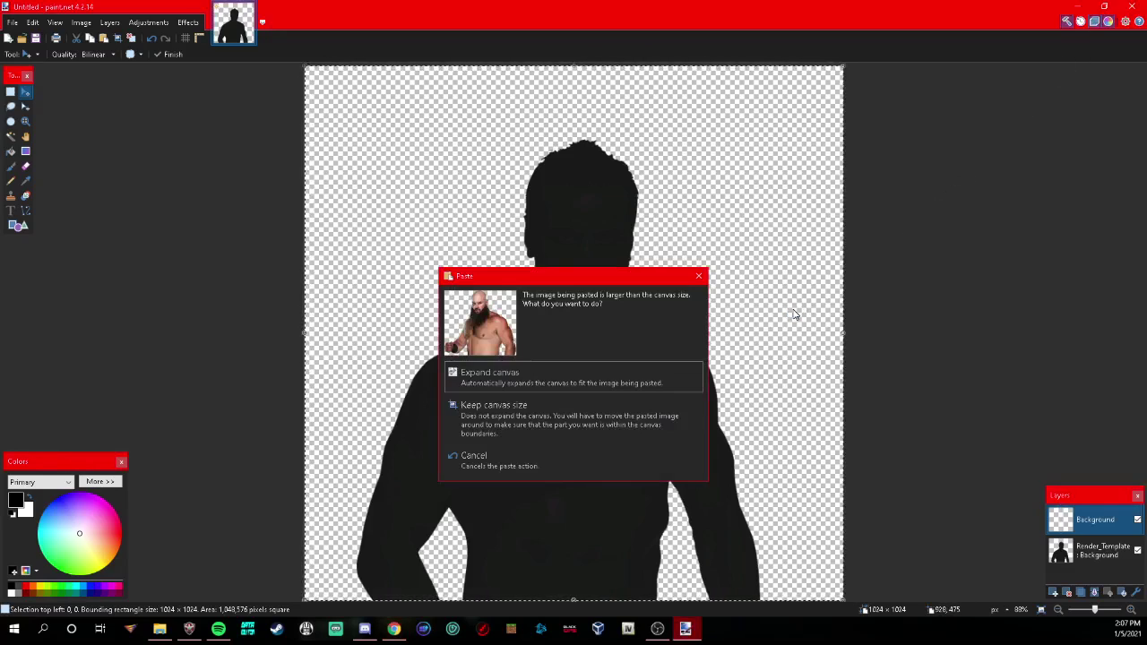
click(610, 401)
drag(725, 469, 642, 264)
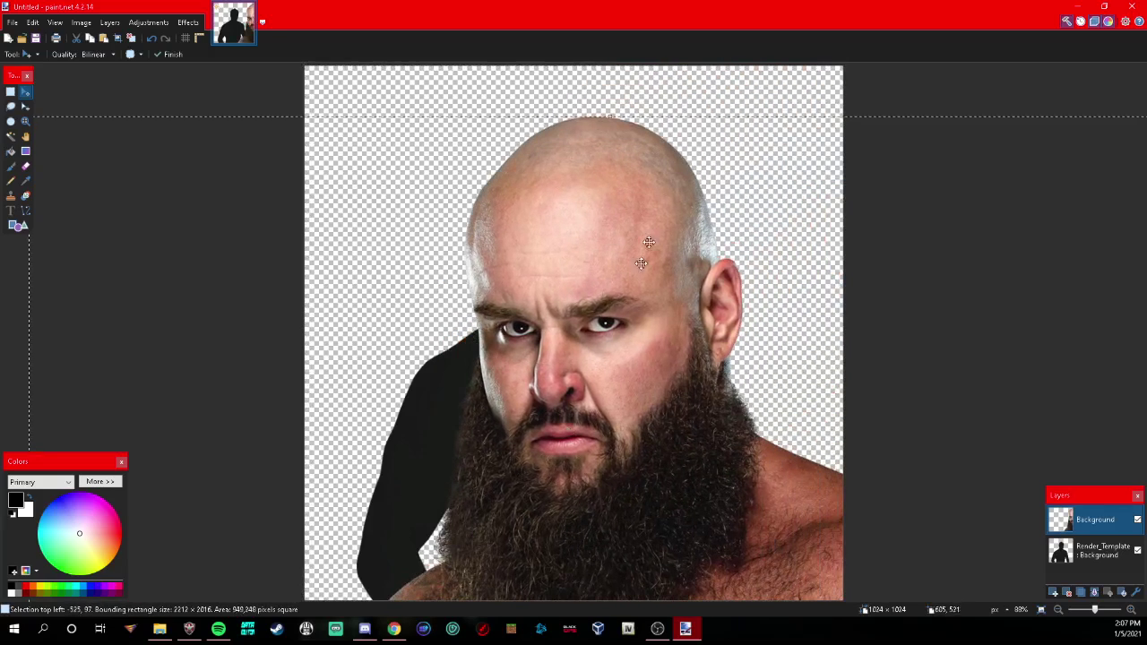
drag(613, 117, 583, 140)
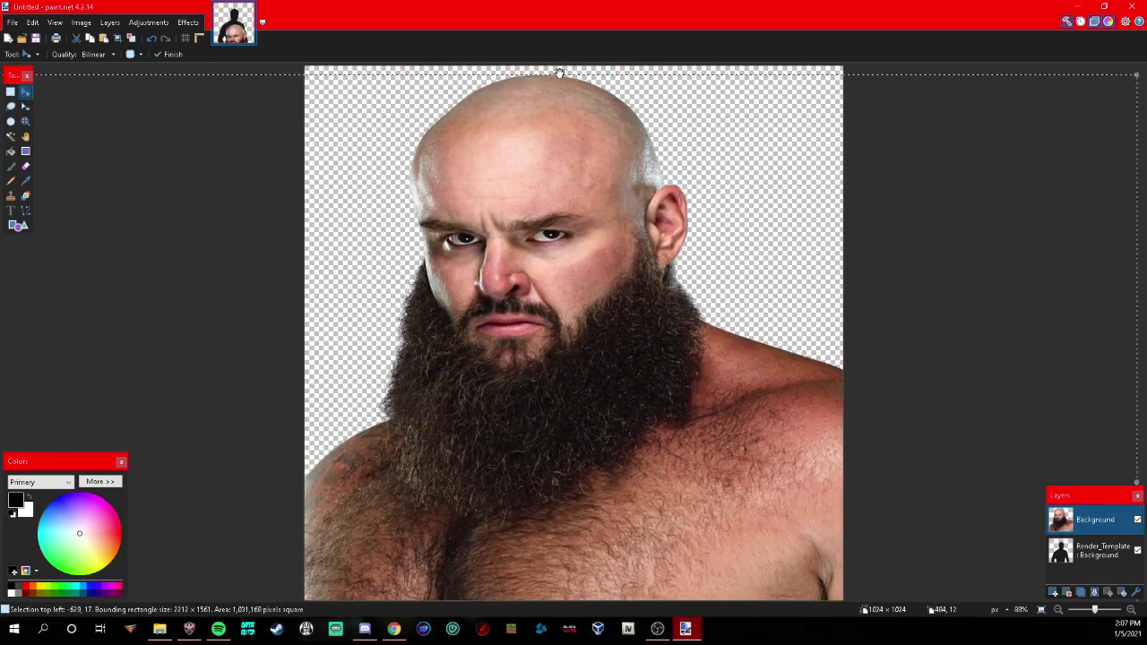
drag(565, 74, 282, 56)
Shrink and fine-tune the wrestler photo until it covers the silhouette template.
drag(884, 309, 781, 409)
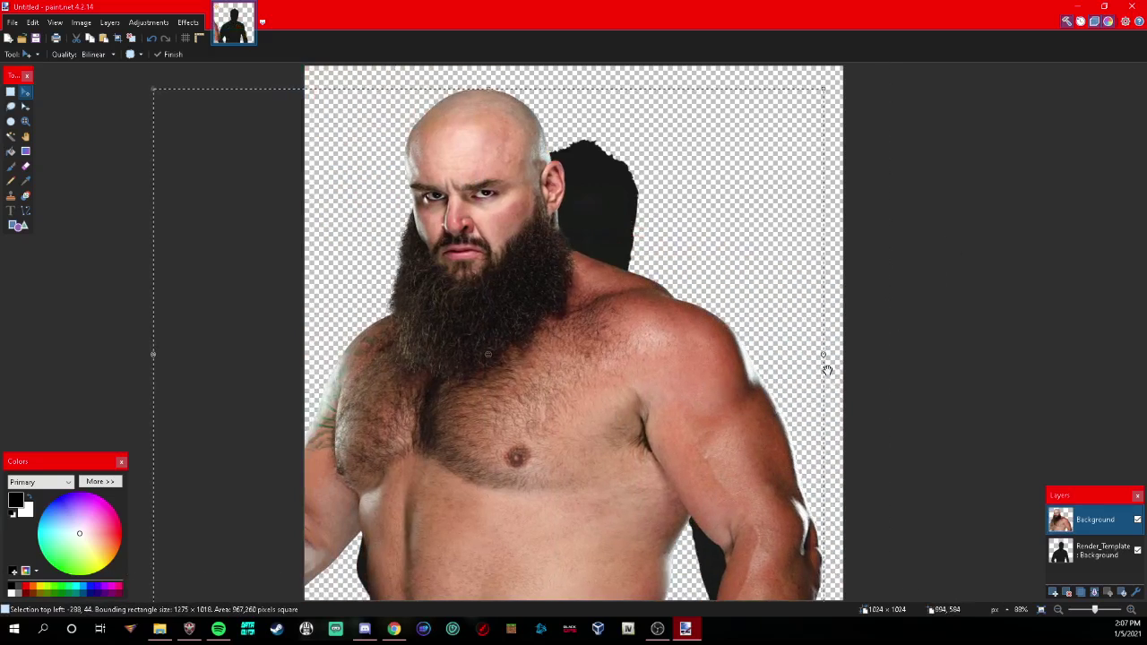
drag(824, 366, 579, 404)
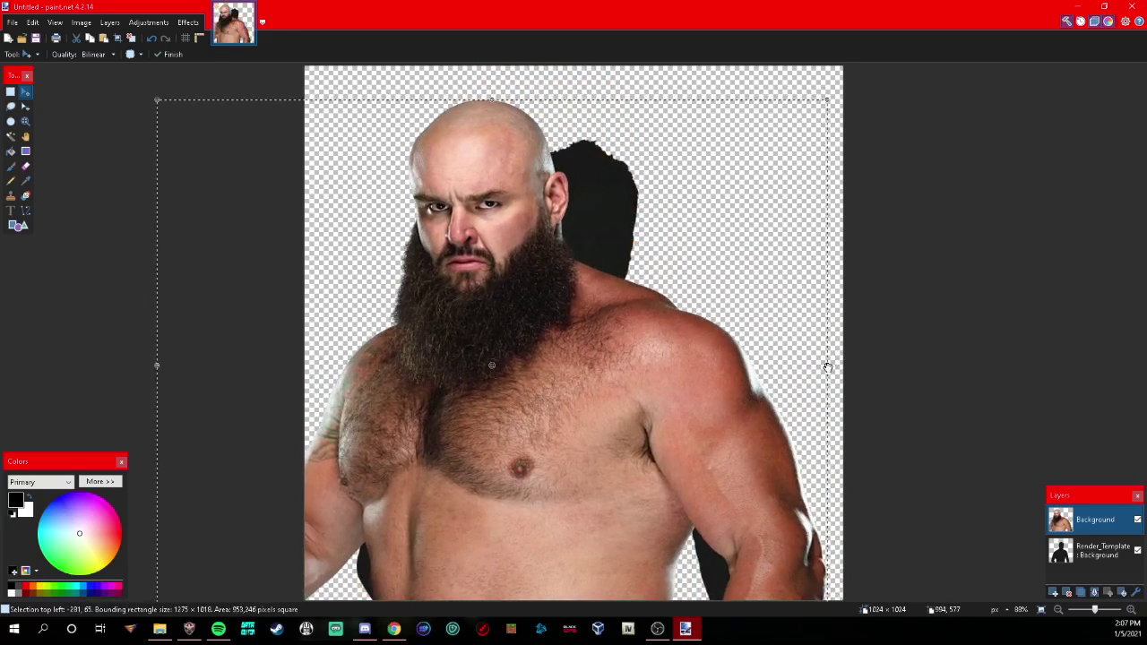
drag(827, 367, 653, 376)
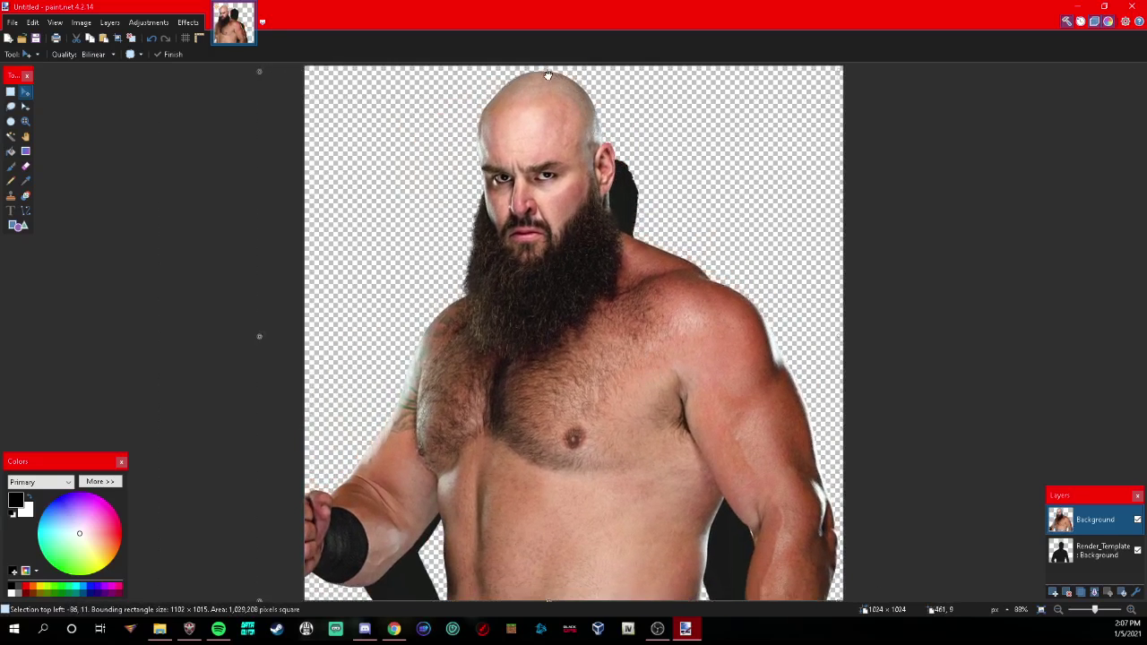
drag(552, 78, 564, 160)
drag(568, 339, 598, 333)
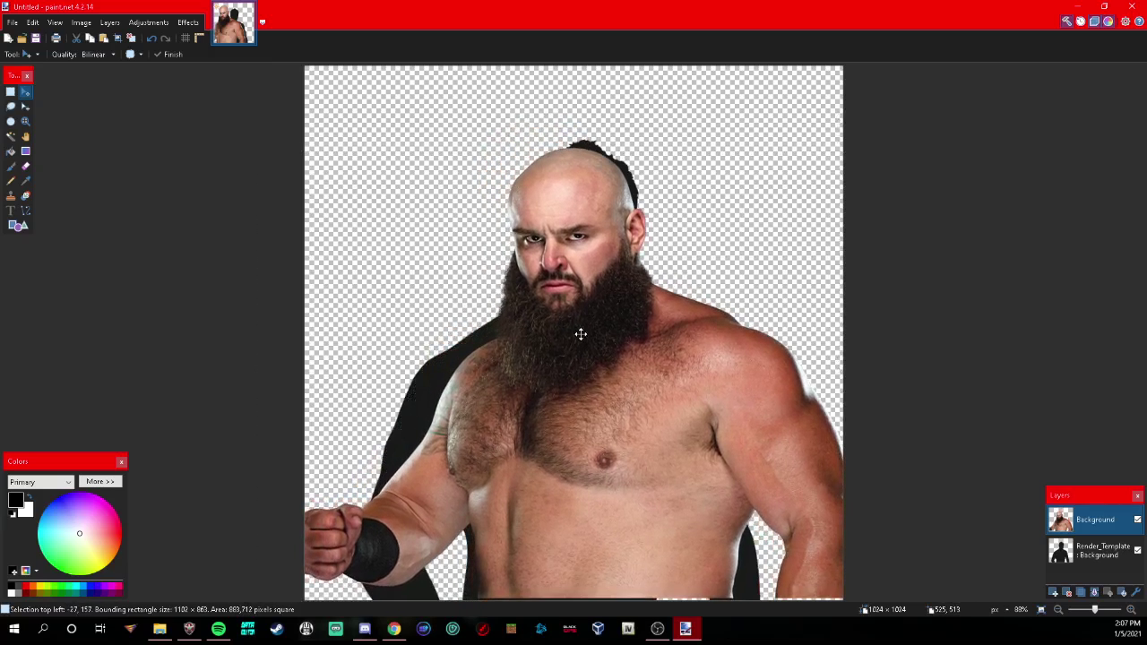
drag(869, 377, 828, 373)
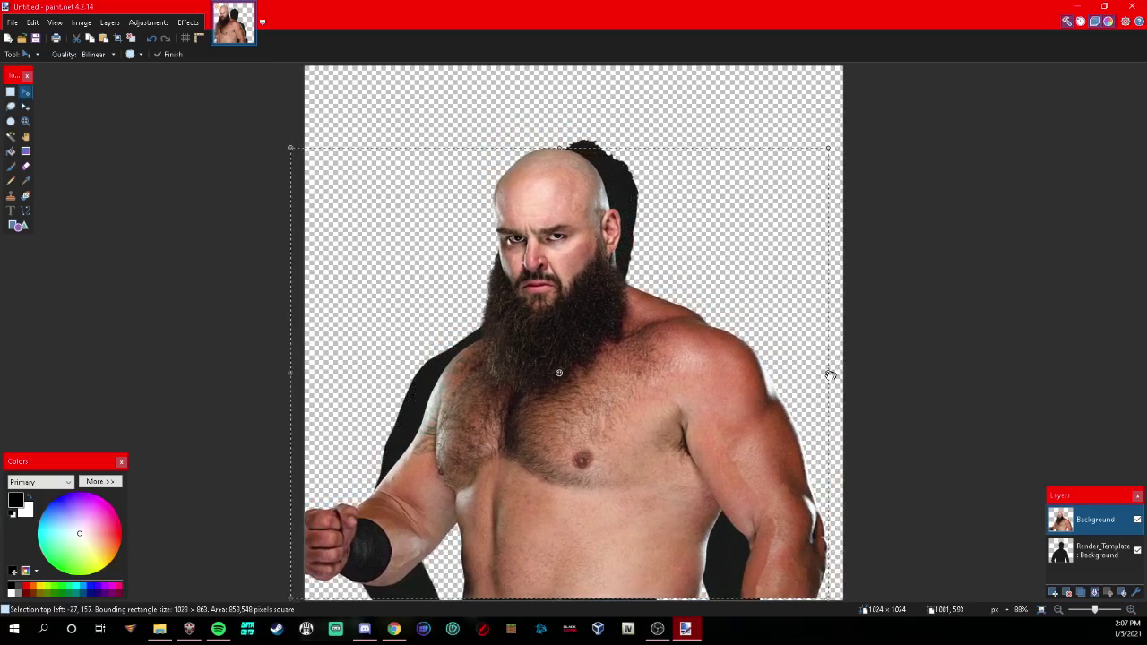
drag(642, 408, 635, 410)
drag(553, 152, 554, 149)
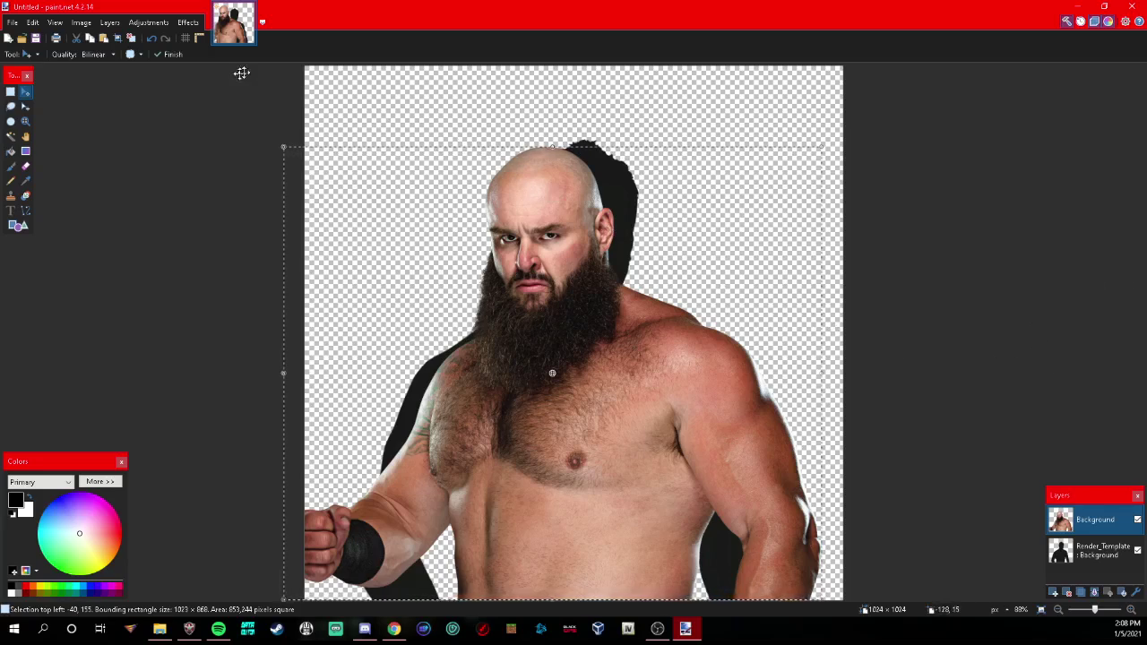
Delete the Render_Template layer, leaving only the wrestler render.
click(1071, 555)
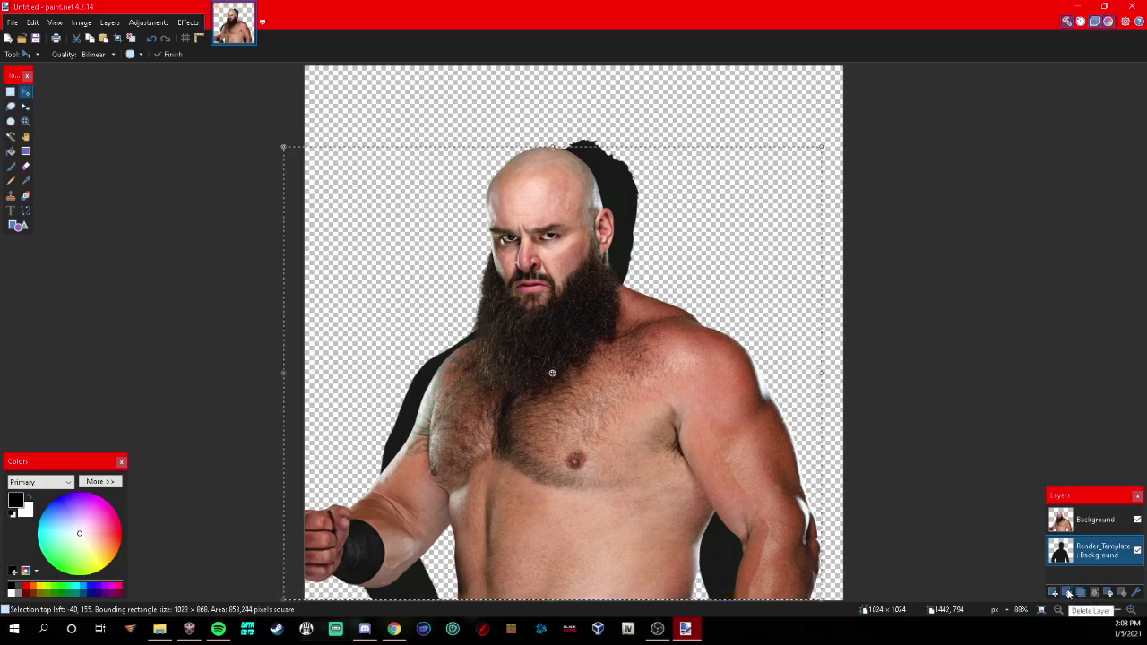
click(1068, 594)
click(12, 23)
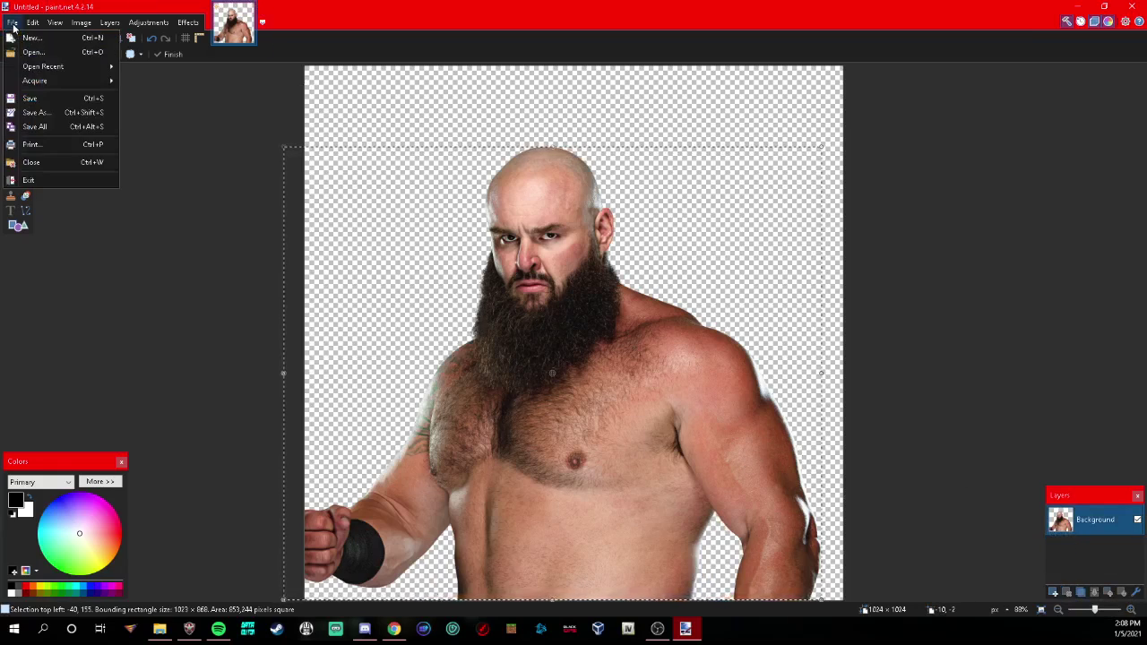
Save the image to the Desktop as DirectDraw Surface 'Brawn Strowman.dds' with BC3 (DXT5) compression.
click(57, 114)
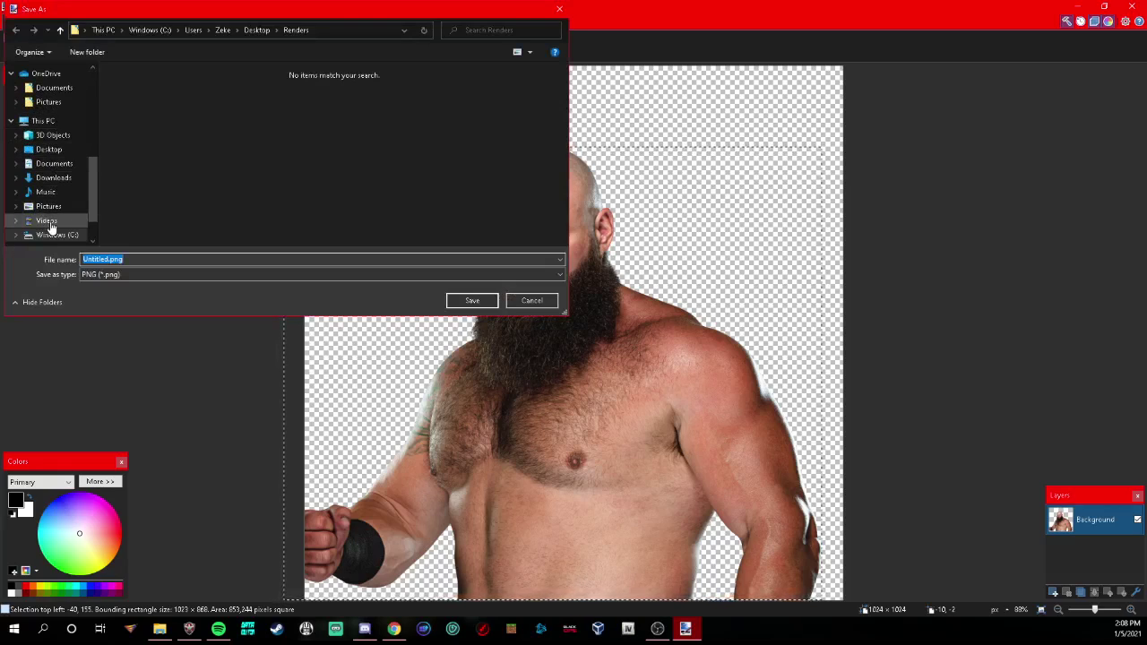
click(52, 149)
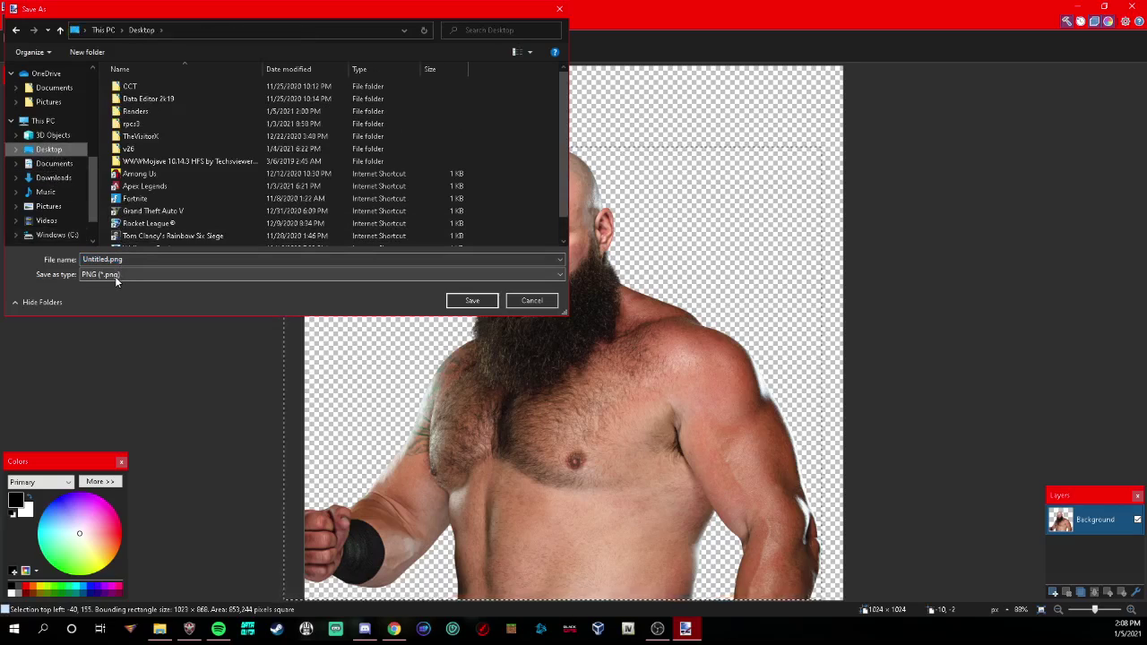
click(142, 278)
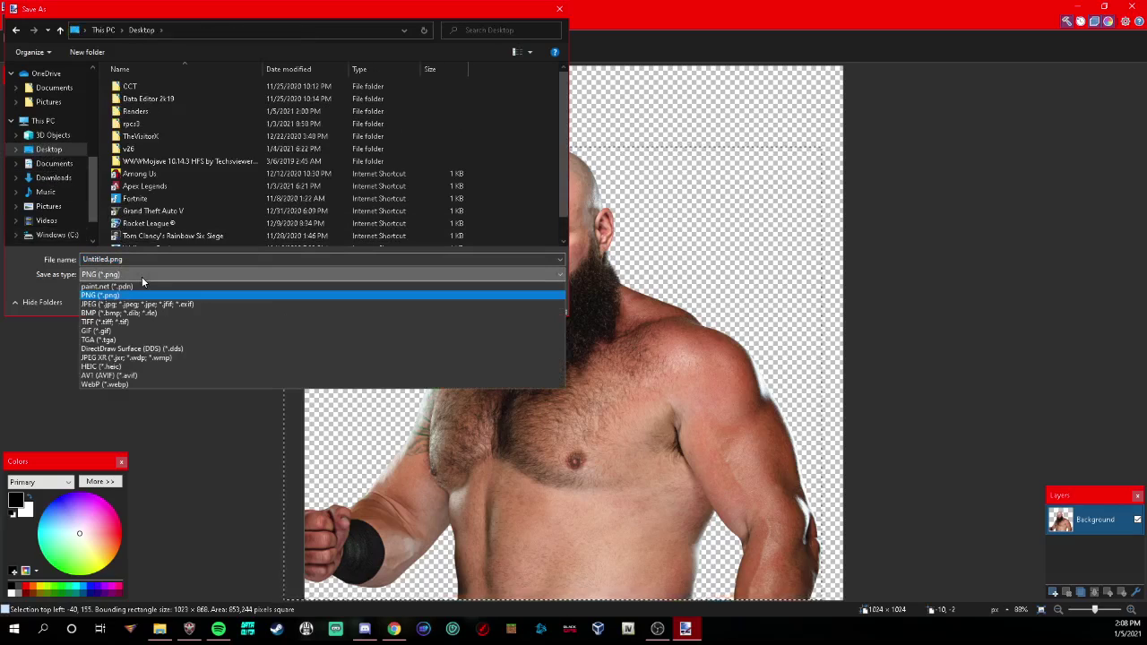
click(114, 351)
key(shift+Tab)
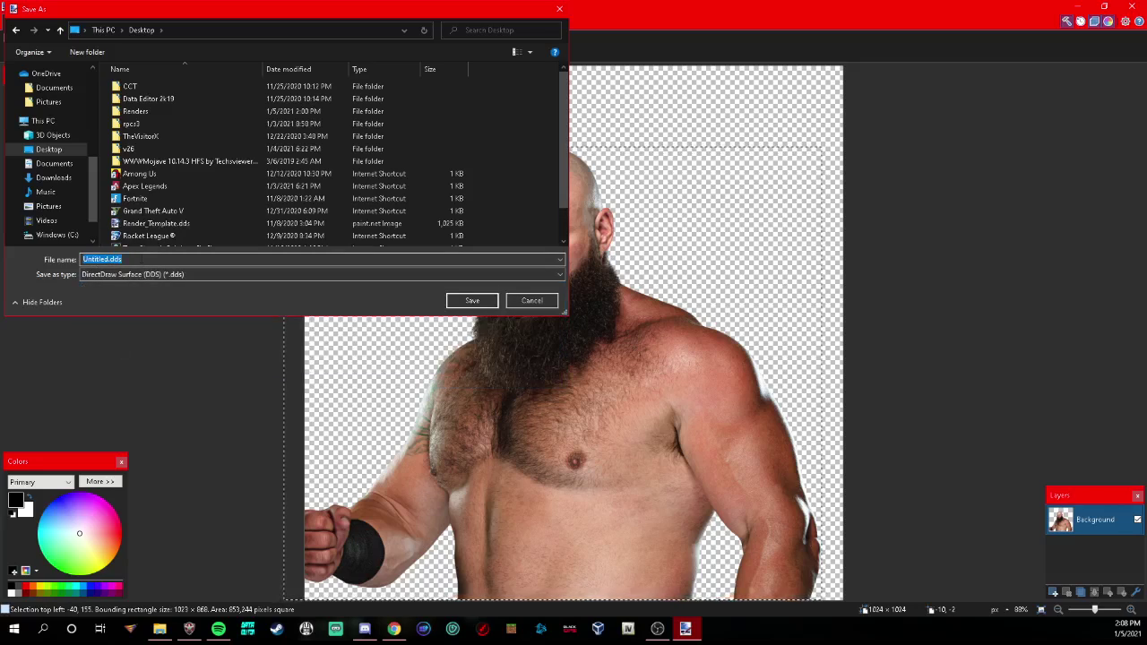
text(Braun Strowman)
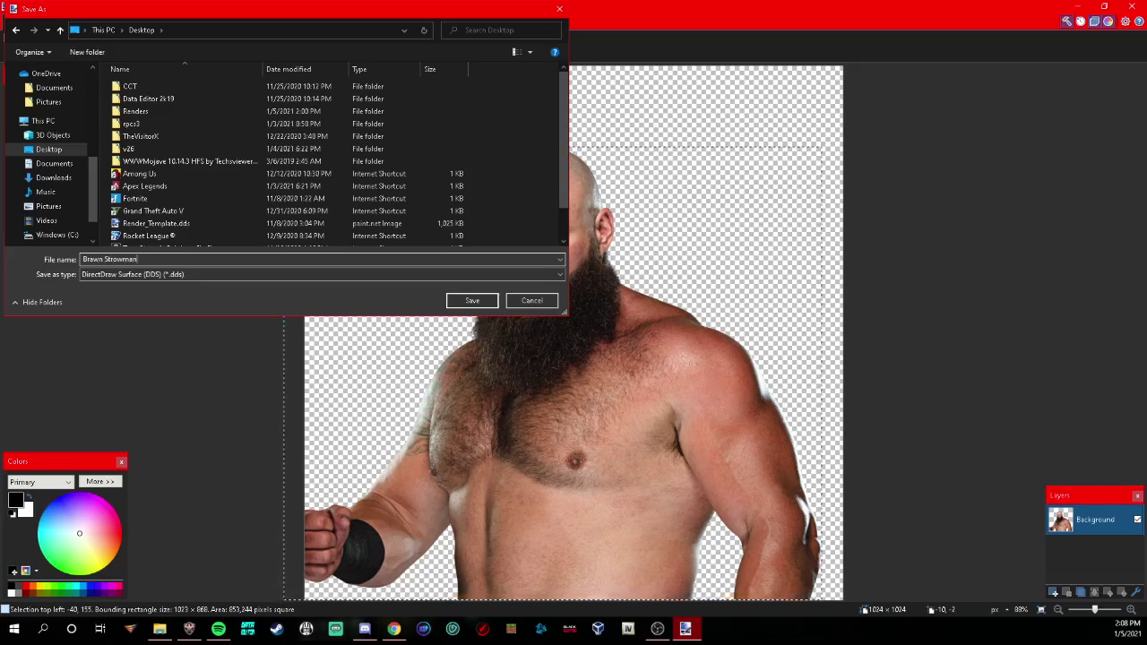
click(472, 300)
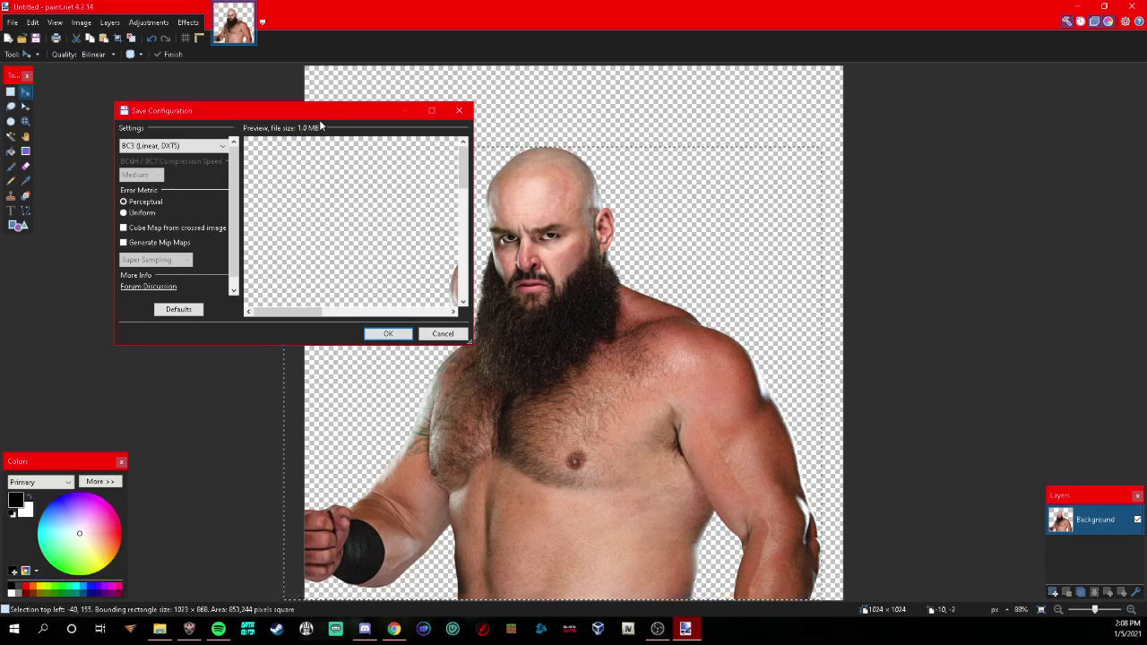
click(394, 333)
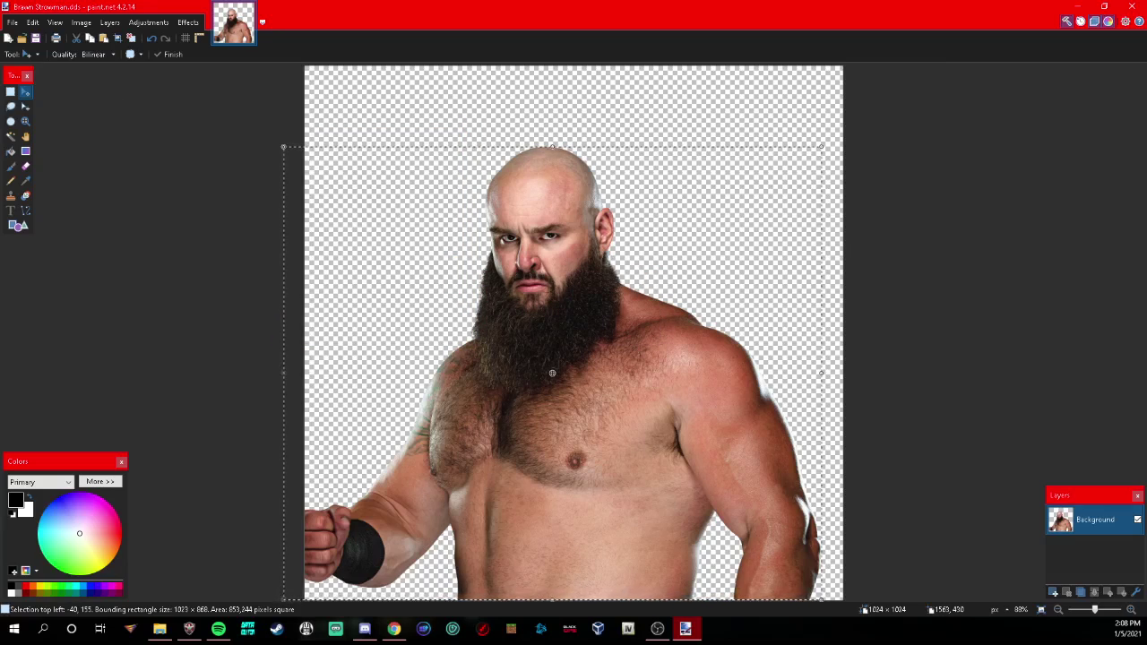
Close Paint.NET, reopen Brawn Strowman.dds from the desktop to verify it, then close it again.
click(1132, 6)
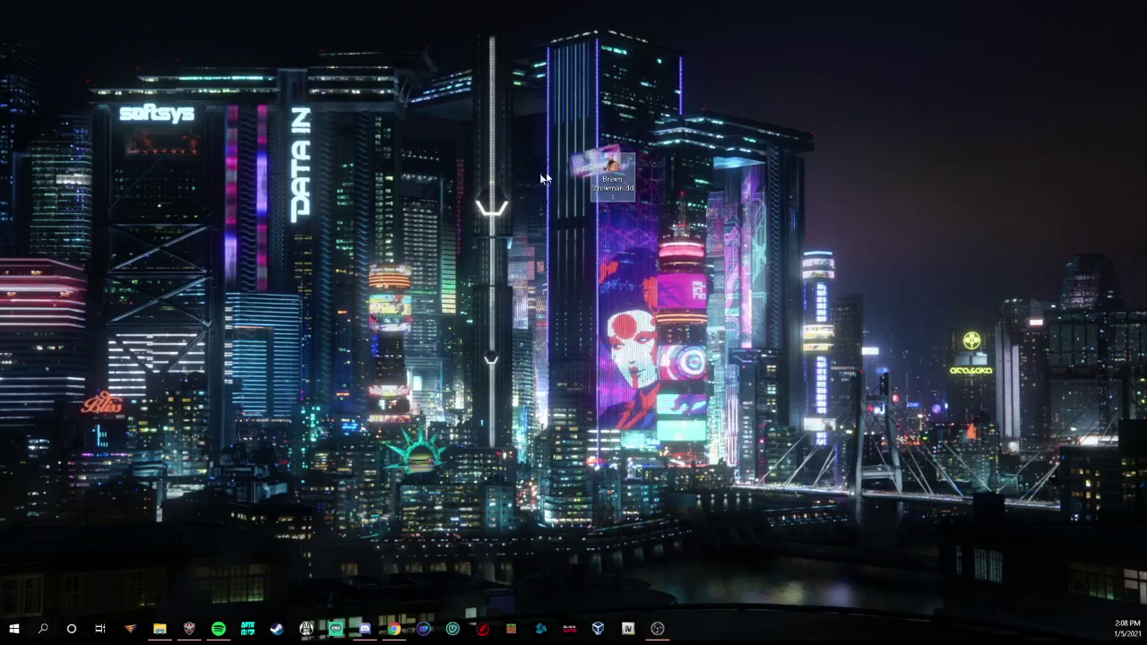
double_click(612, 182)
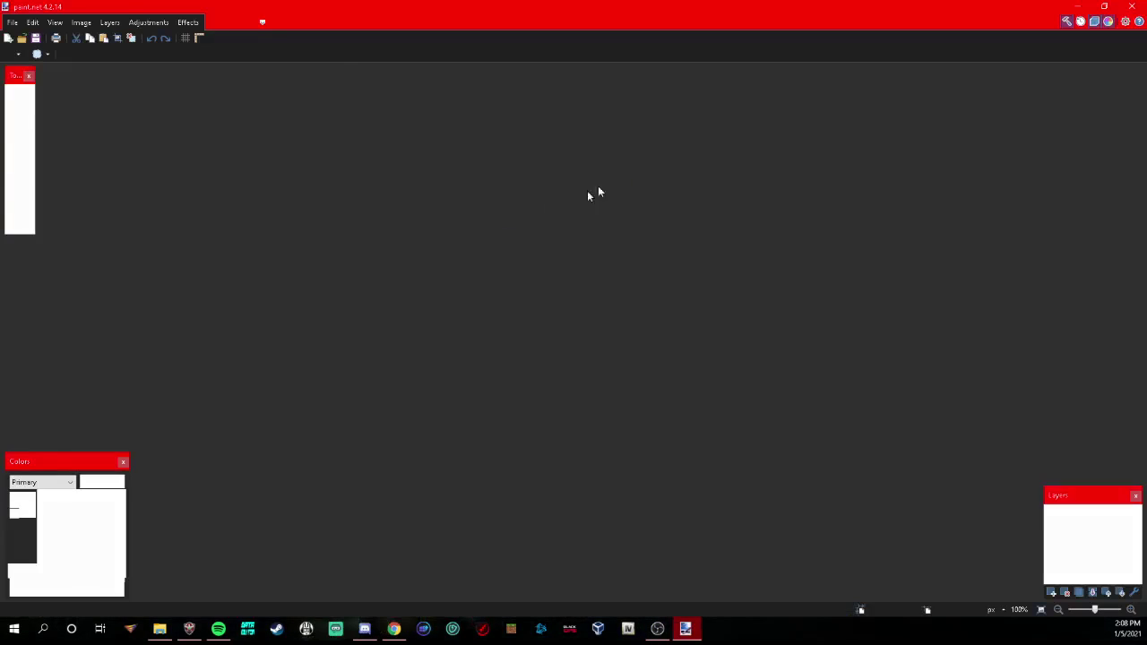
click(1143, 9)
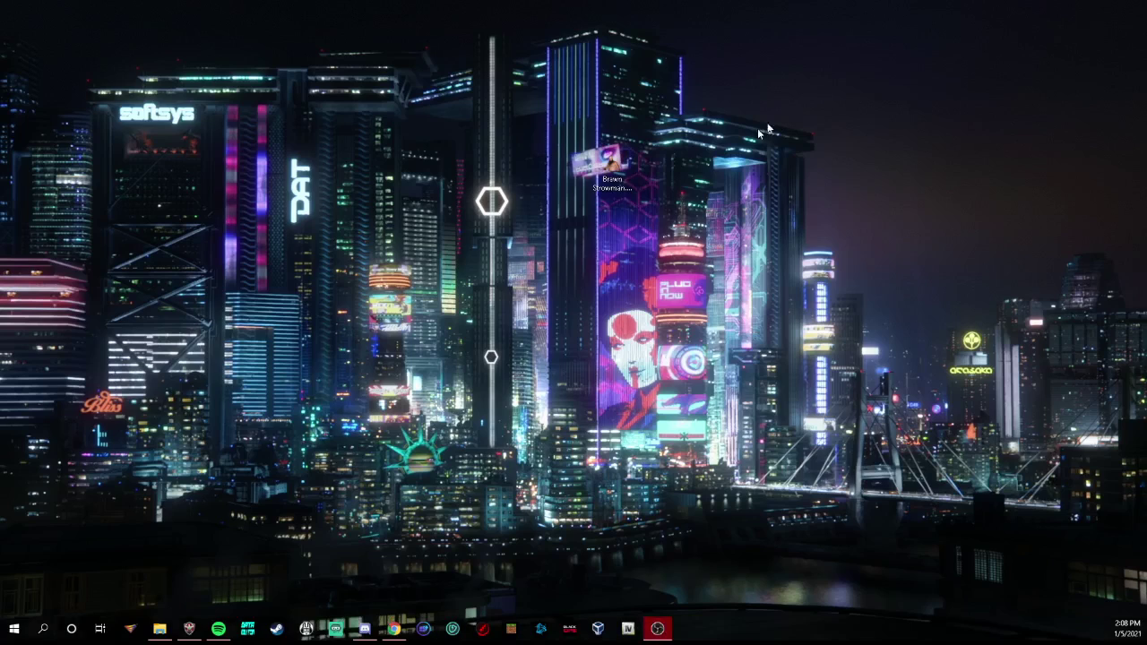
right_click(617, 171)
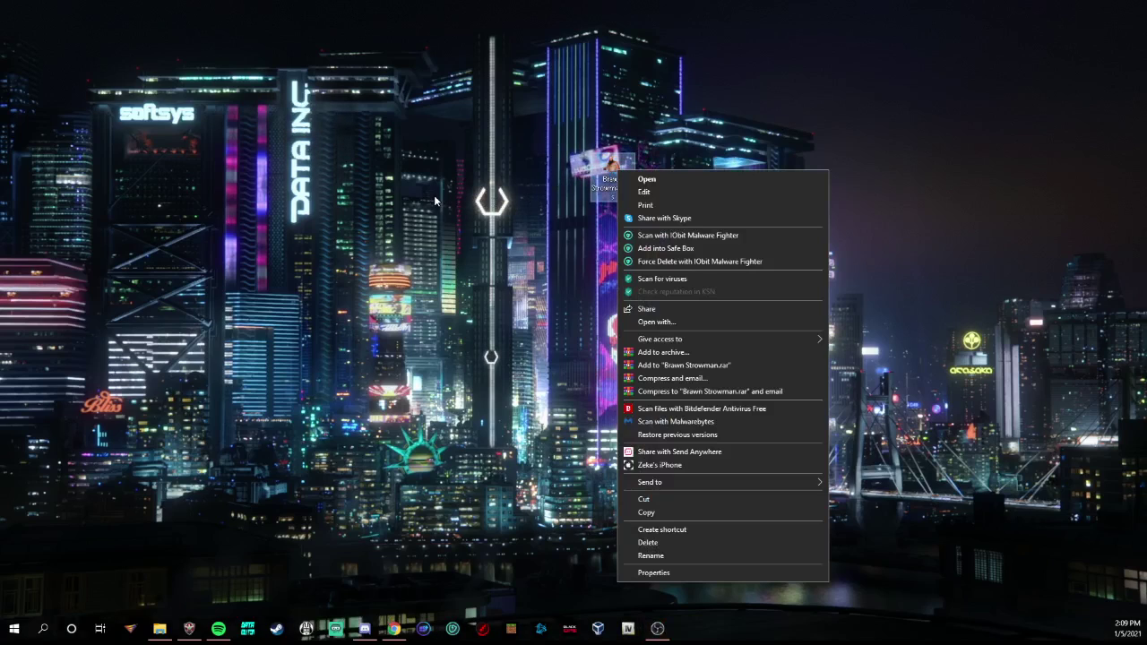
click(474, 191)
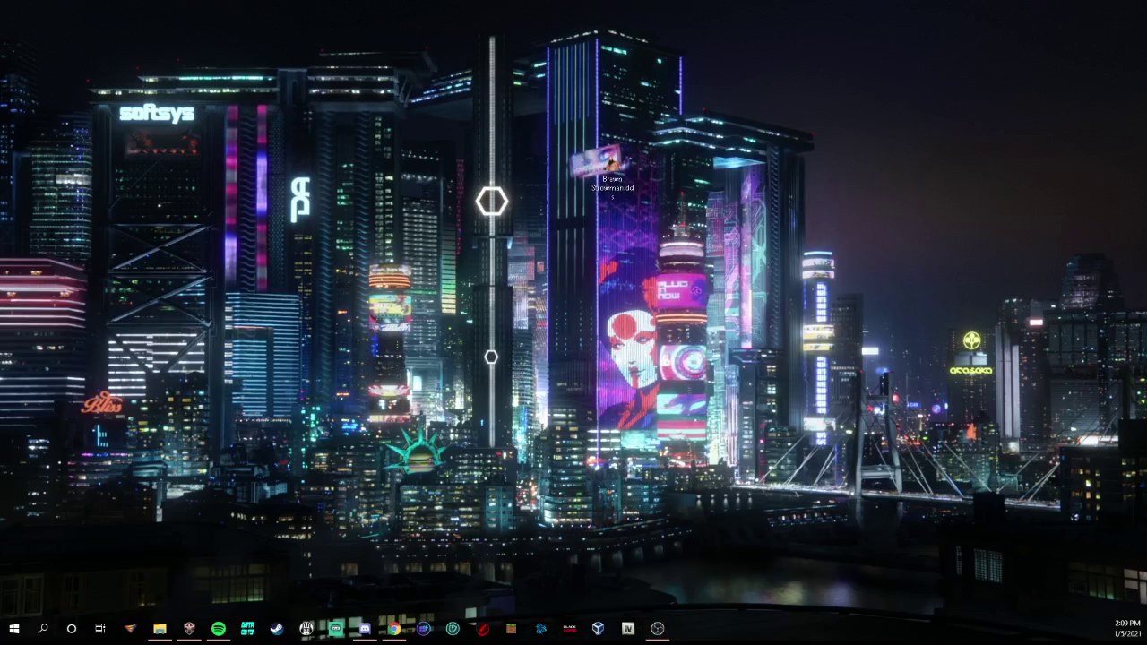